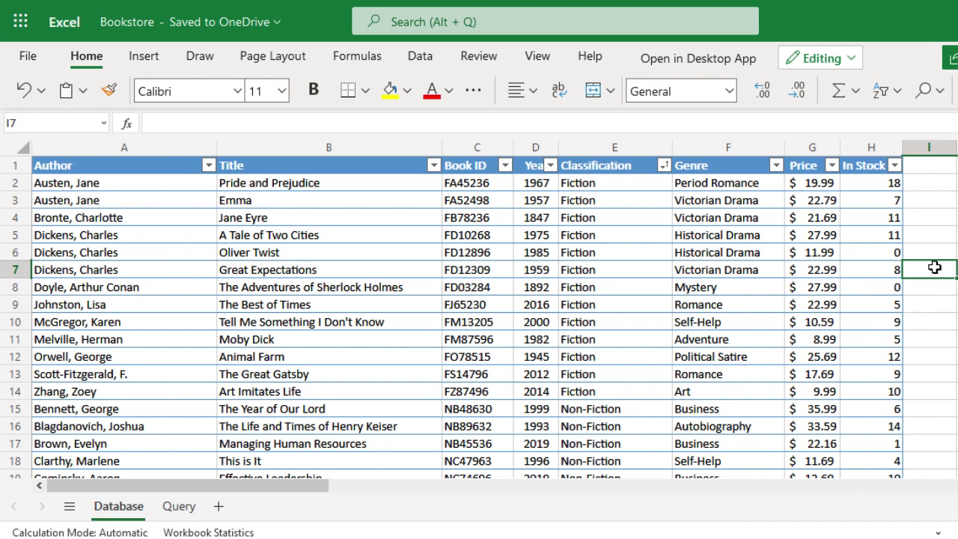
Verify the book table's name is Database, then move to the Query sheet
left_click(835, 270)
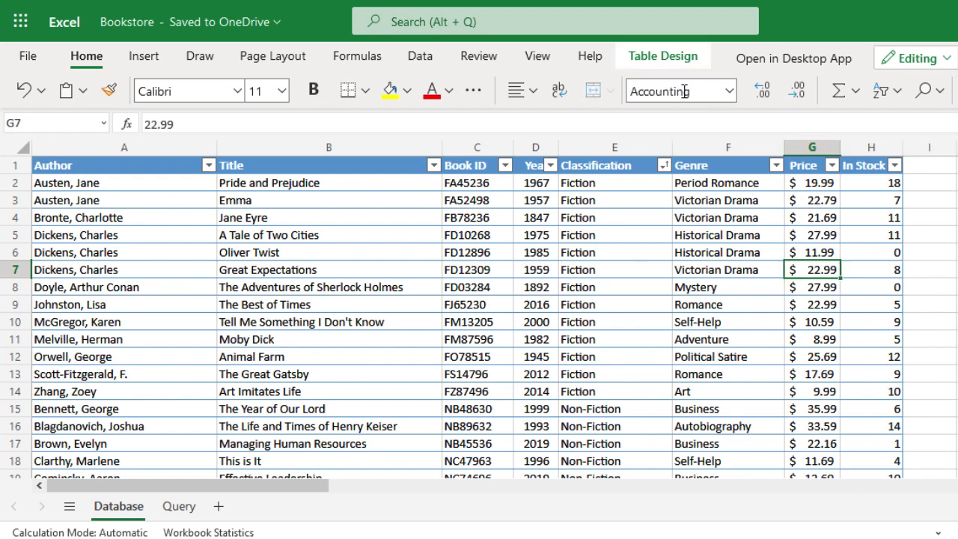
left_click(670, 61)
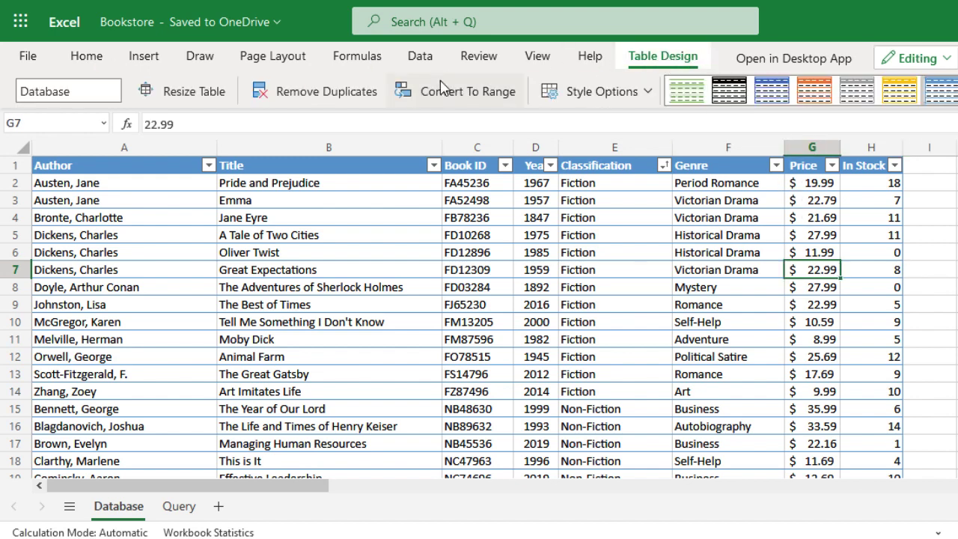
left_click(105, 94)
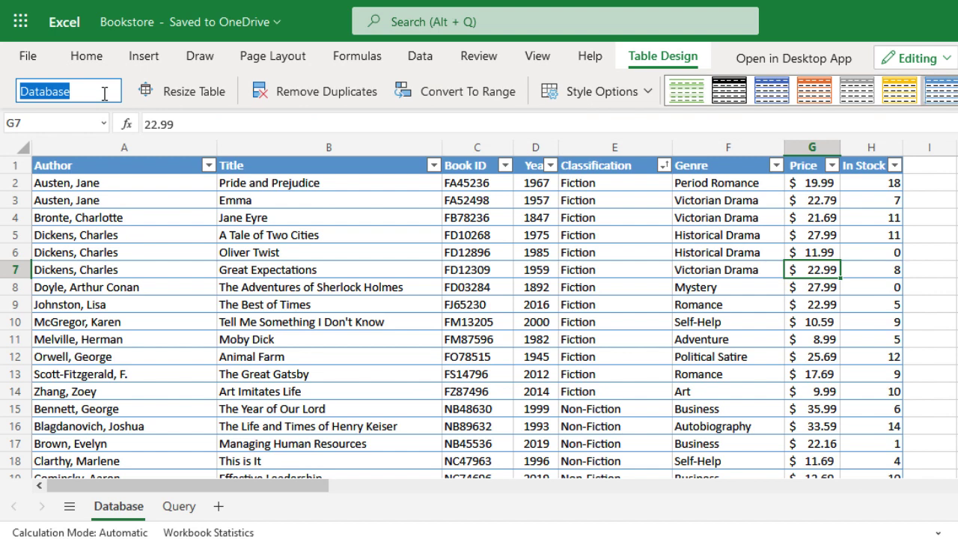
key("Return")
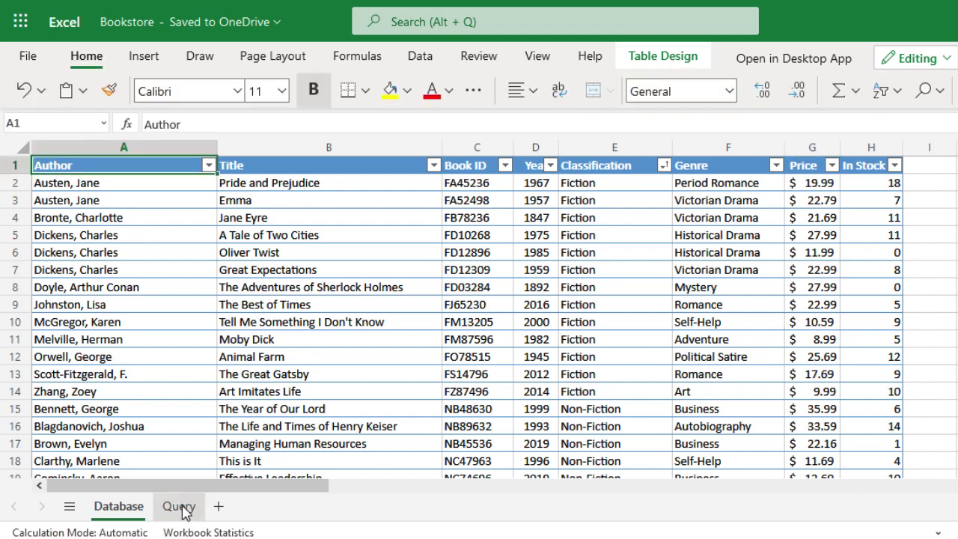
left_click(180, 507)
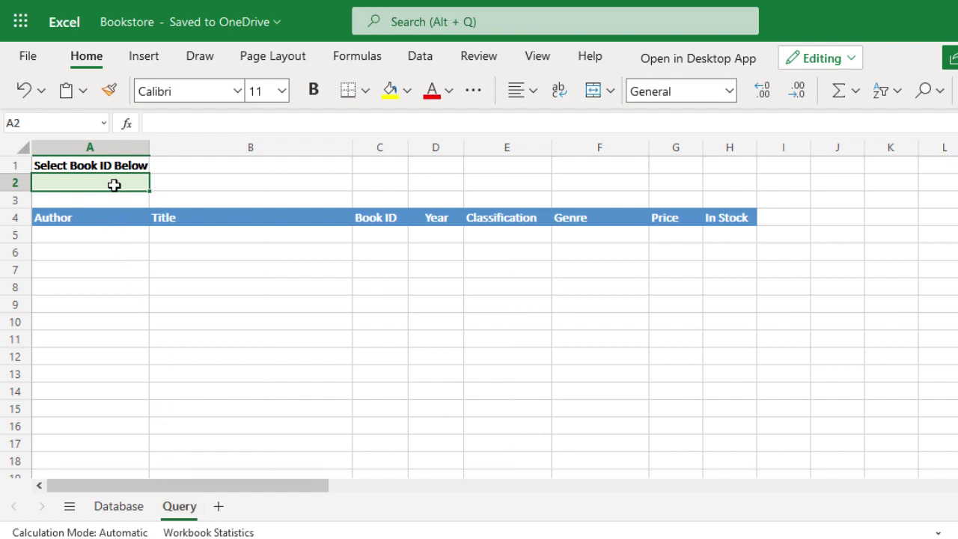
Give A2 List data validation with source =INDIRECT("Database[Book ID]")
left_click(421, 59)
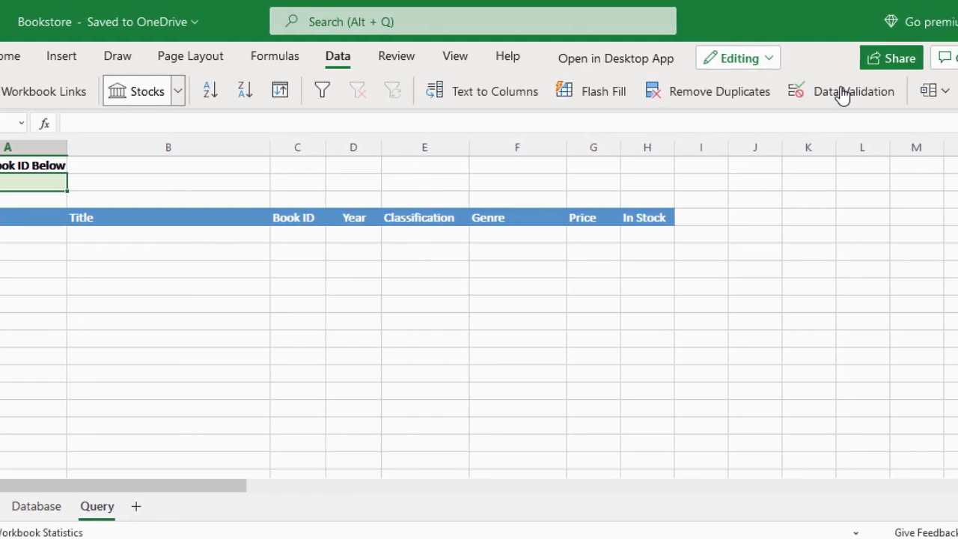
left_click(842, 92)
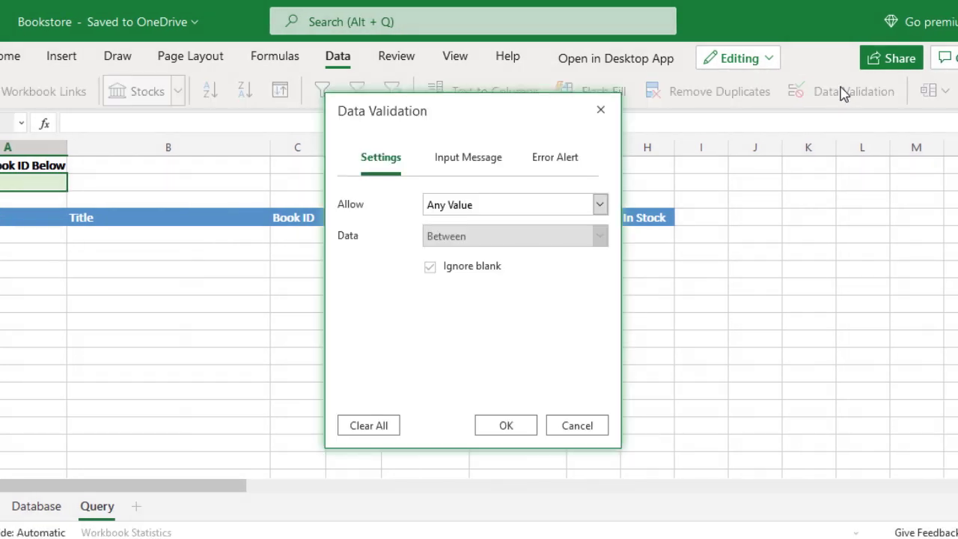
left_click(549, 209)
left_click(460, 295)
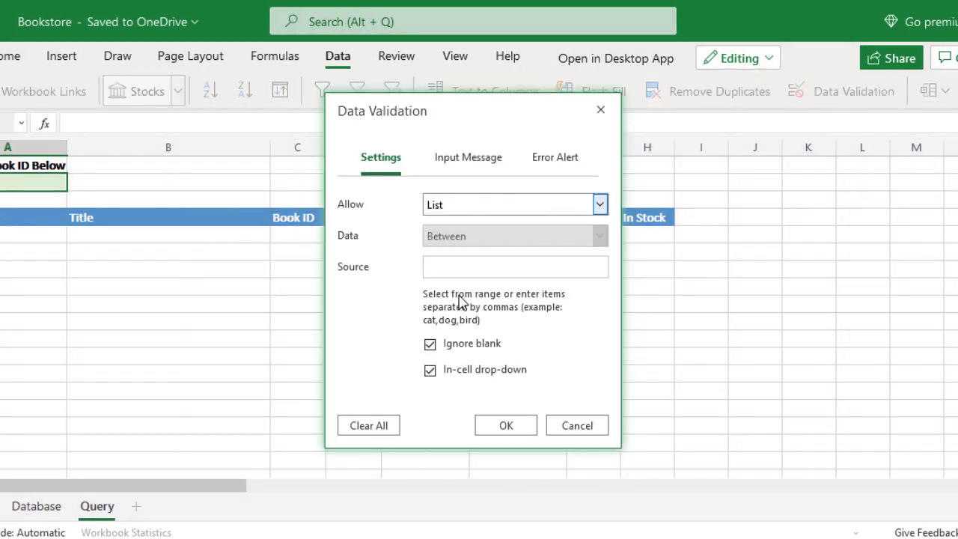
left_click(448, 266)
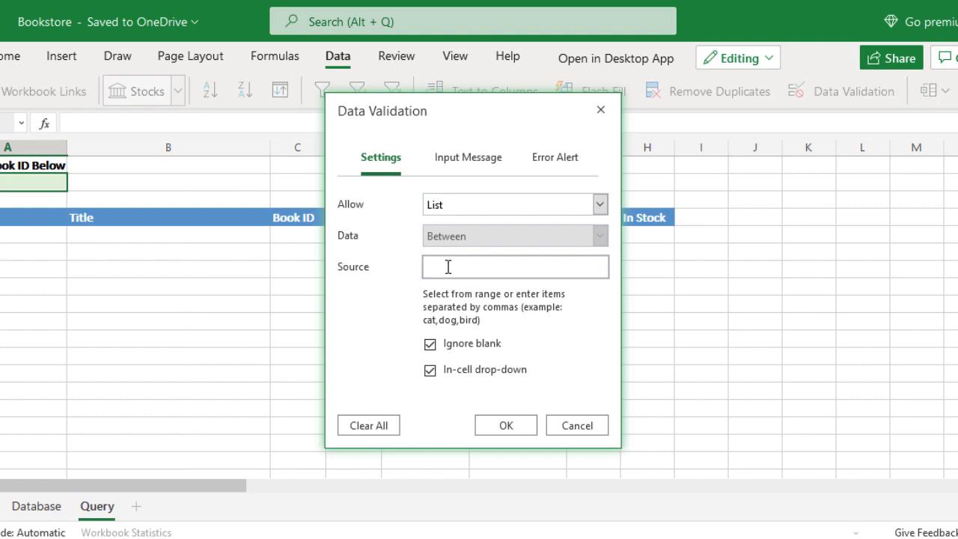
type("=INDIRECT")
type("(\"")
type("Database")
type("[")
type("Book ID")
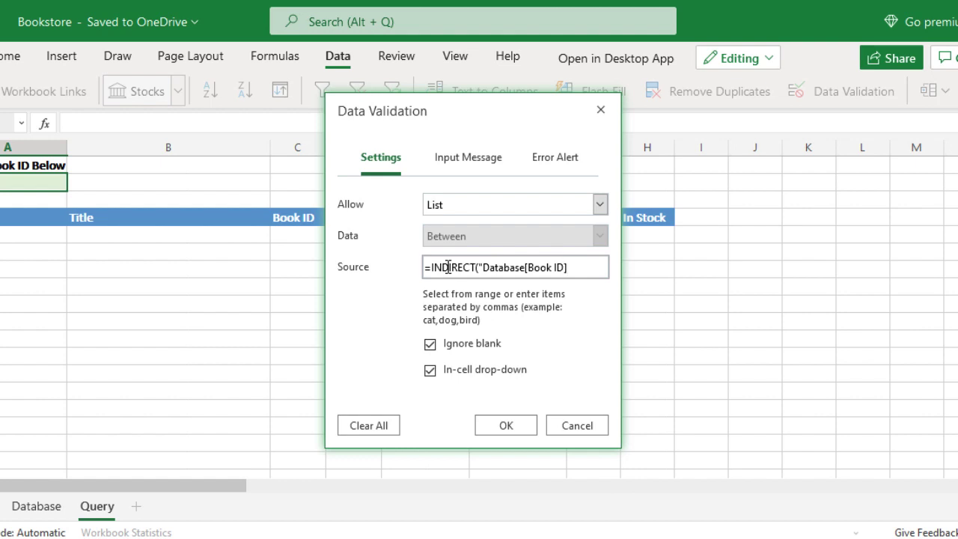
type("]\")")
left_click(506, 426)
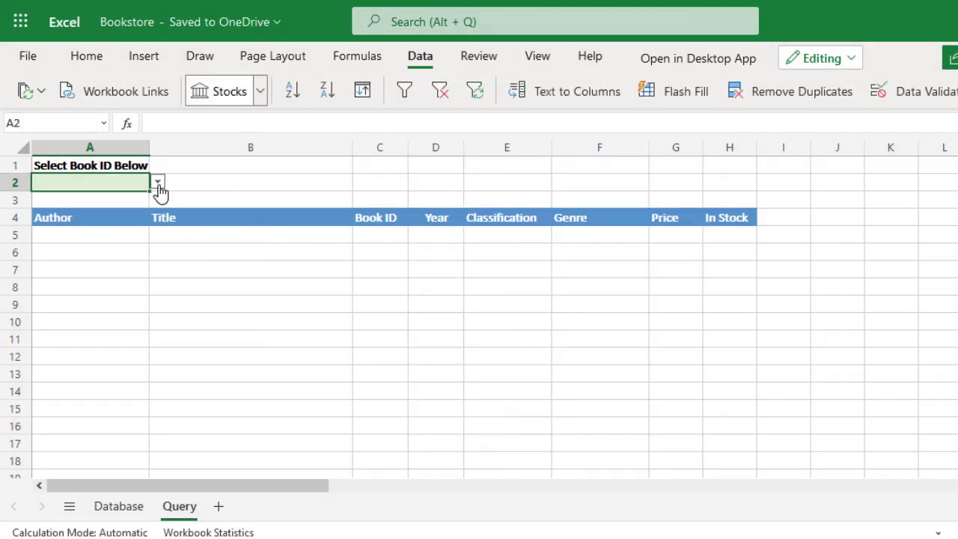
Pick Book ID FD10268 from the A2 drop-down list
left_click(158, 184)
mouse_move(157, 214)
left_mouse_down()
mouse_move(162, 233)
mouse_move(166, 217)
mouse_move(149, 213)
left_mouse_up()
left_click(56, 268)
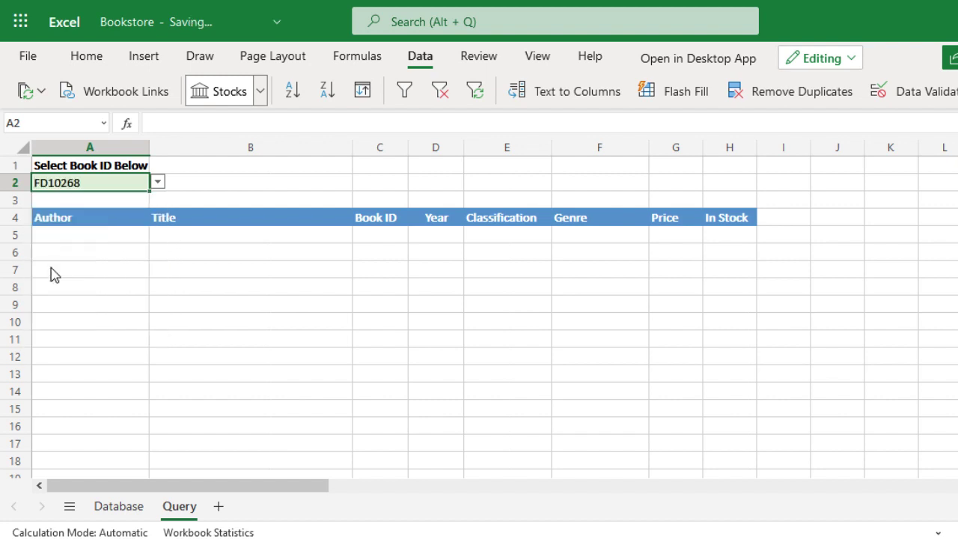
left_click(66, 237)
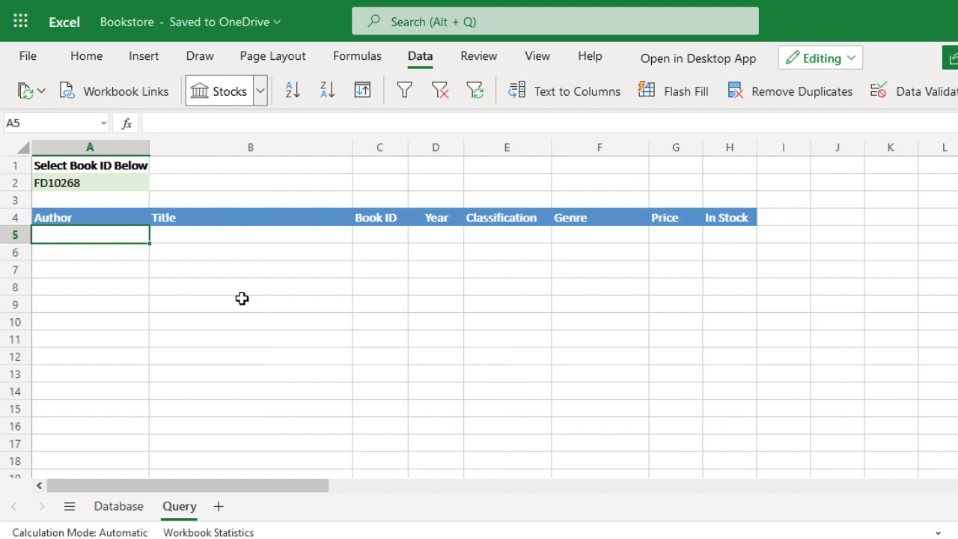
Enter =XLOOKUP(A2,Database[Book ID],Database) in A5 to spill FD10268's full record
type("=xloo")
key("Tab")
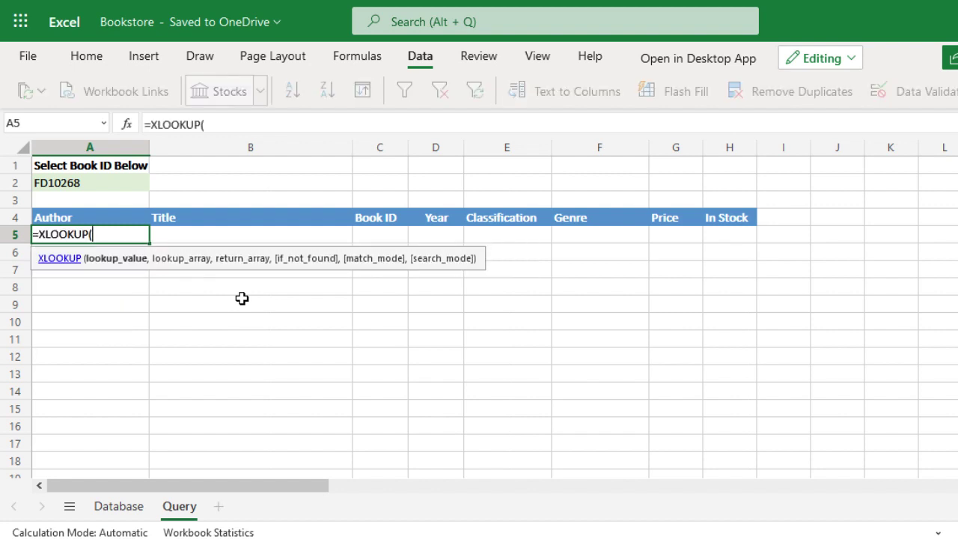
left_click(94, 186)
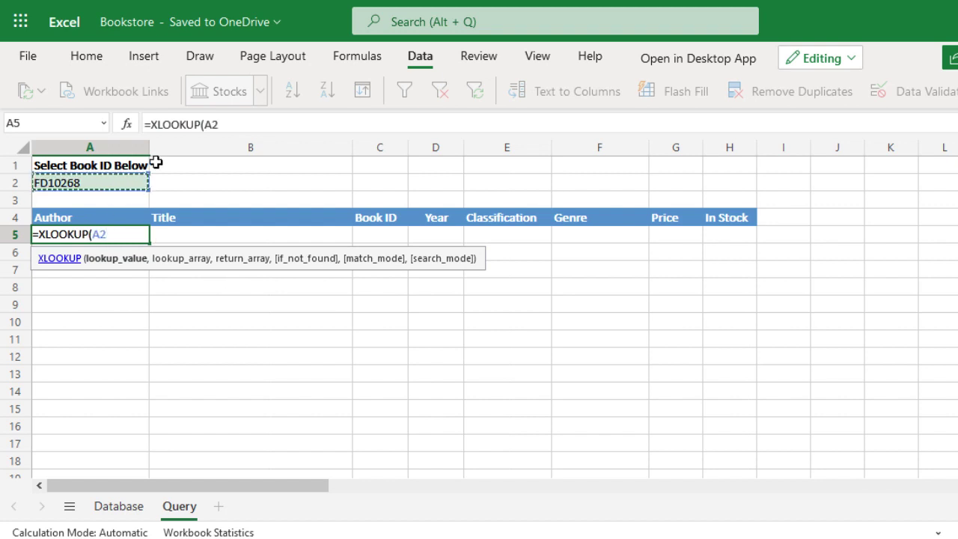
type(",")
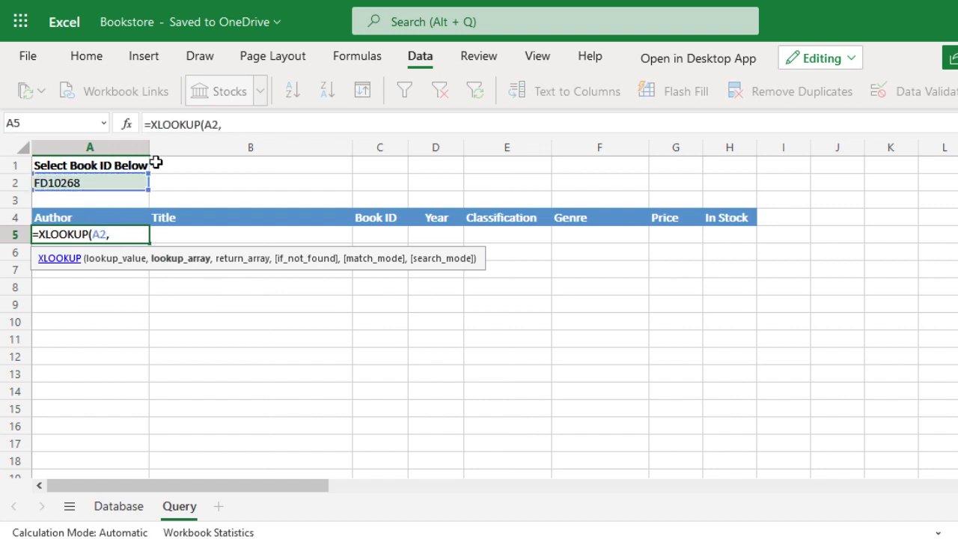
type("Databa")
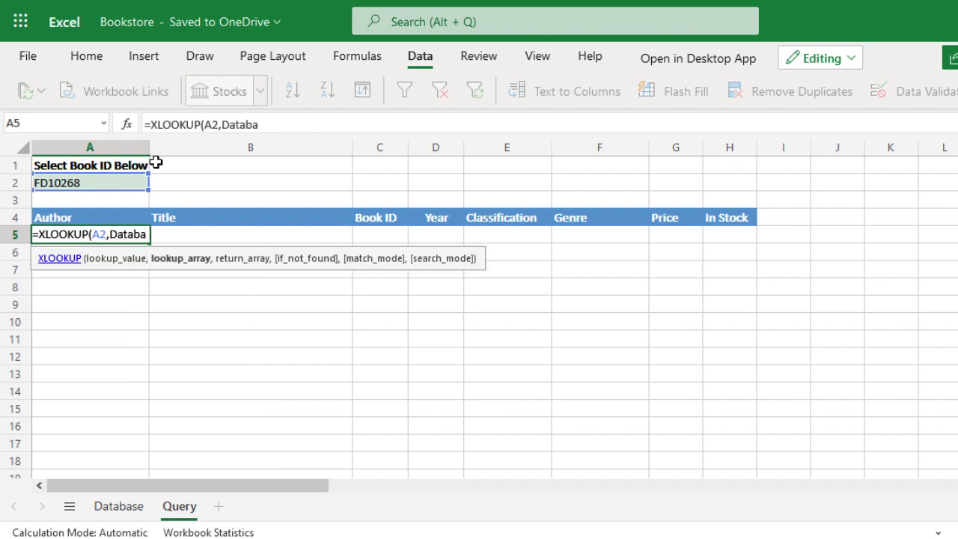
type("se[Book ID]")
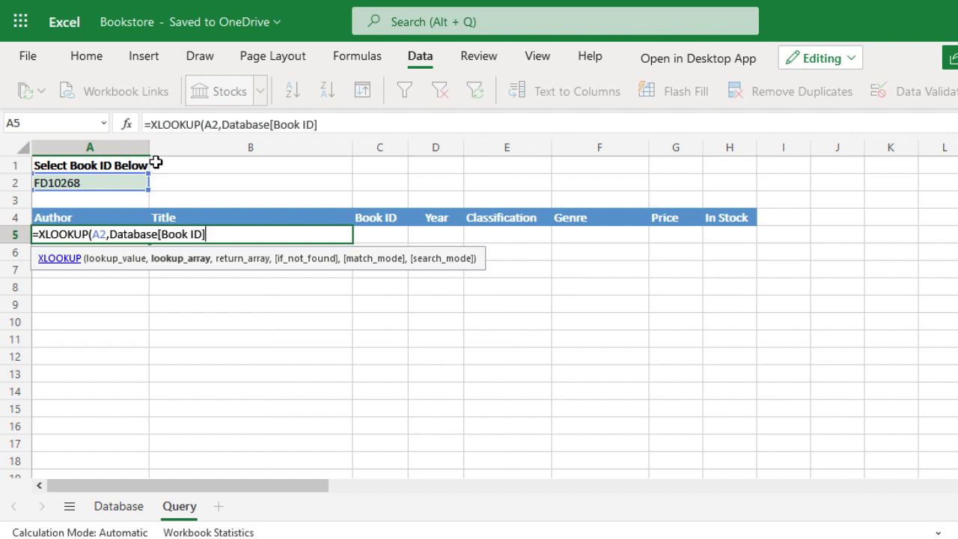
type(",")
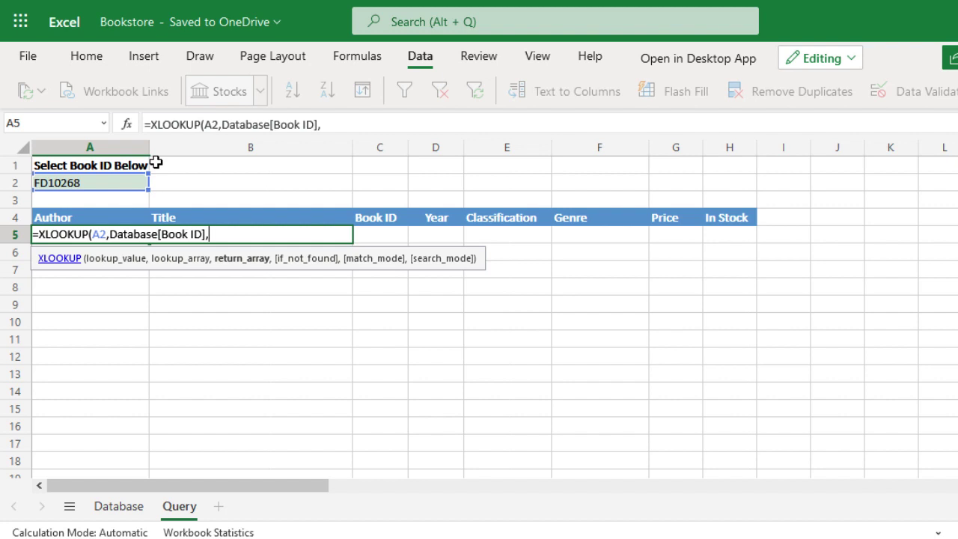
type("Data")
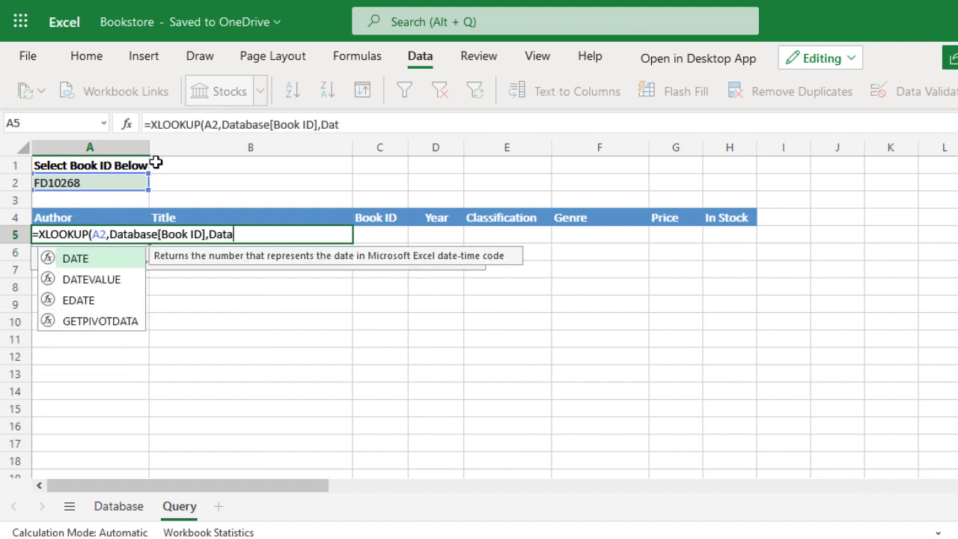
type("base")
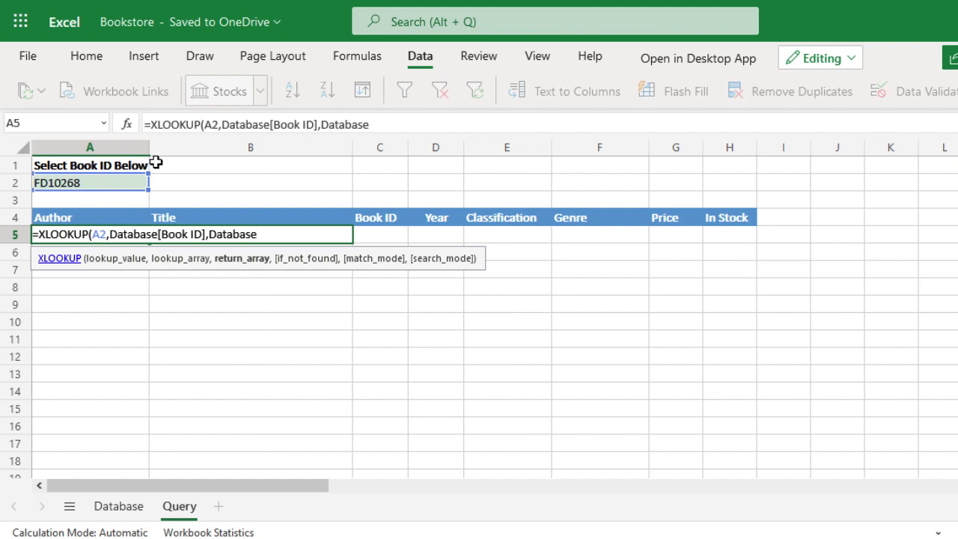
type(")")
key("Return")
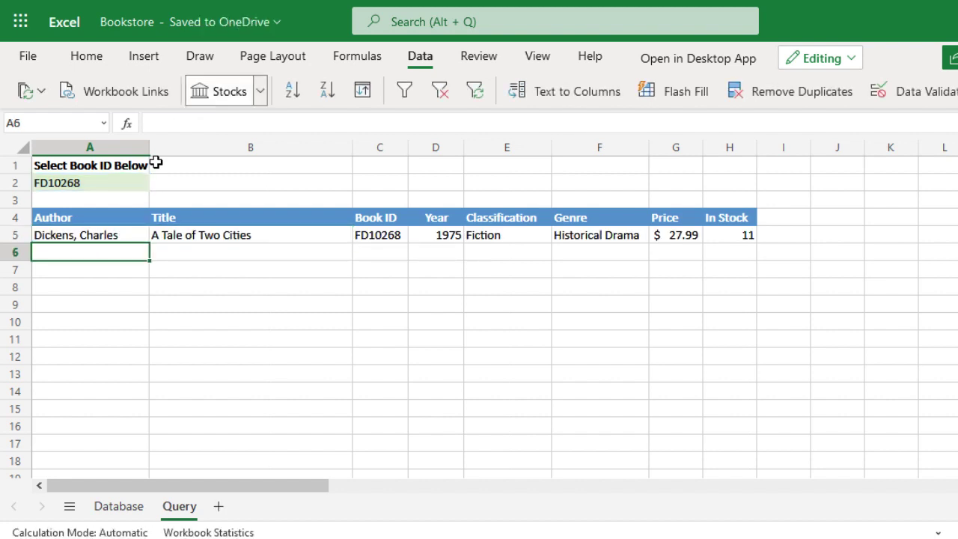
key("Up")
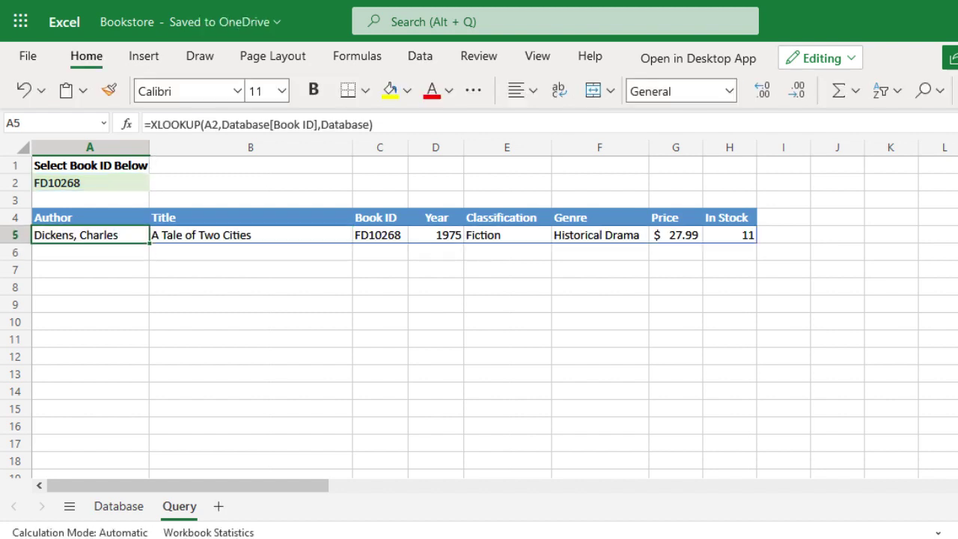